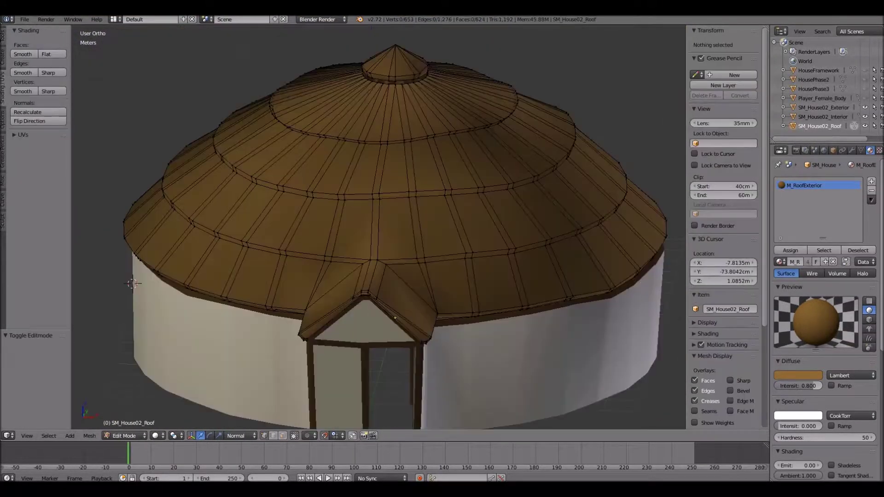
Step: Mark the edge loop around the roof as a UV seam
middle_drag(396, 230, 414, 221)
alt+click(369, 214)
key(ctrl+u)
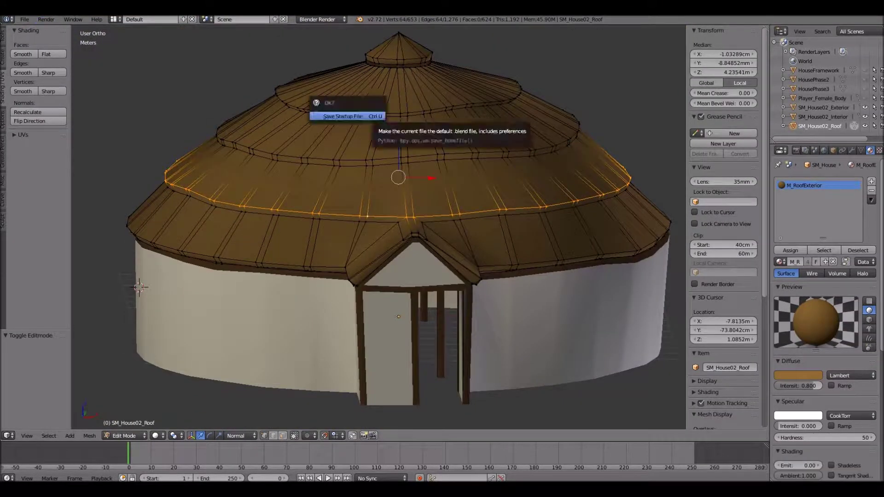
key(ctrl+e)
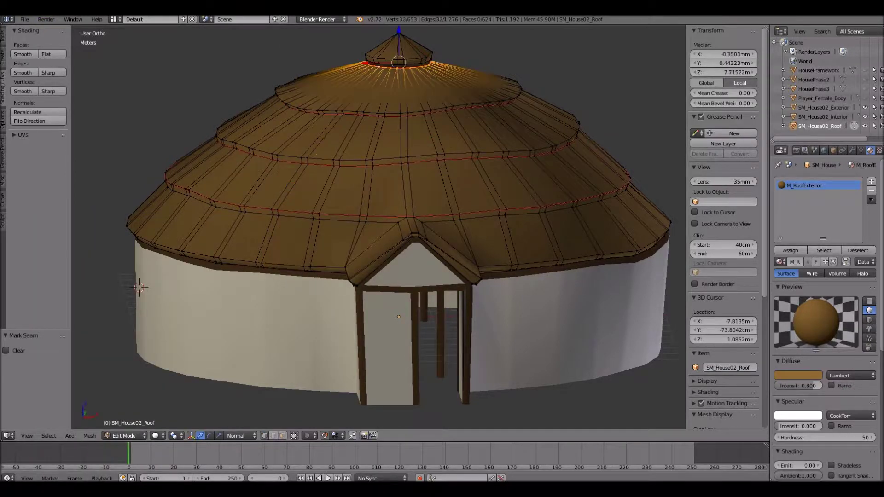
Step: Mark a vertical edge loop running down the roof as a seam
middle_drag(132, 281, 138, 350)
alt+click(352, 299)
mouse_move(351, 299)
middle_down()
mouse_move(354, 221)
mouse_move(364, 285)
middle_up()
scroll(364, 230, up, 3)
key(ctrl+e)
click(358, 162)
middle_drag(357, 161, 359, 276)
Step: Clear the stray seam from an edge under the roof eave
key(a)
scroll(360, 230, up, 3)
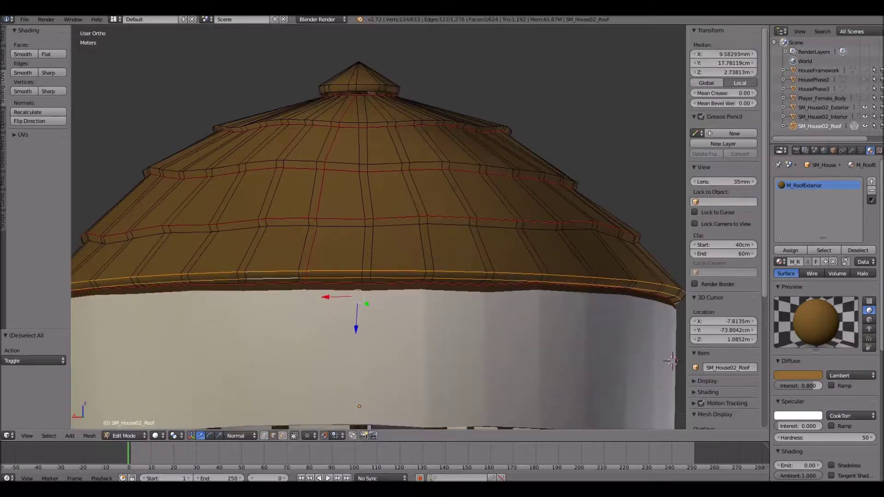
middle_drag(359, 230, 359, 299)
click(361, 148)
mouse_move(362, 148)
middle_down()
mouse_move(350, 193)
mouse_move(119, 355)
middle_up()
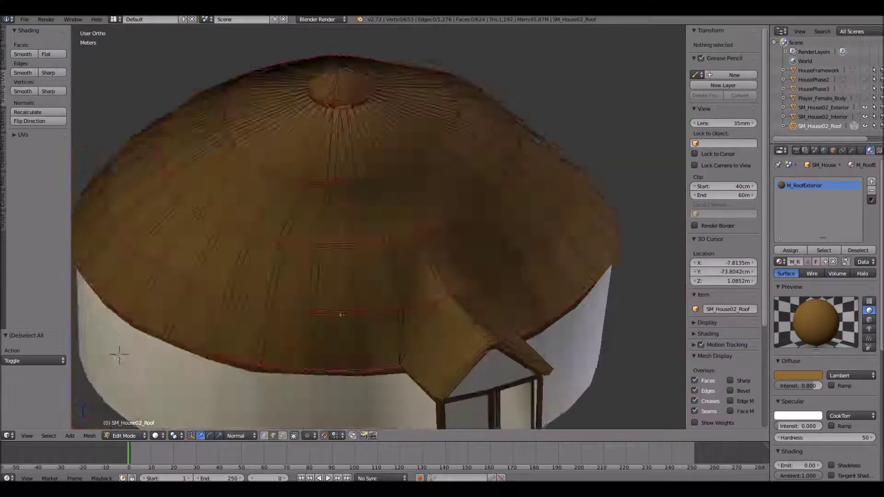
scroll(118, 356, up, 4)
mouse_move(368, 231)
middle_down()
mouse_move(368, 161)
mouse_move(377, 253)
middle_up()
key(ctrl+e)
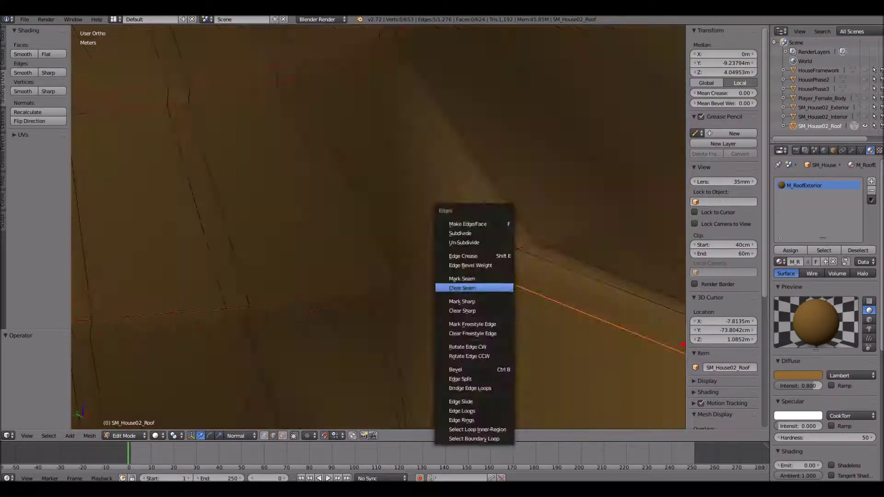
click(468, 289)
middle_drag(468, 289, 468, 207)
Step: Undo an accidental merge of the gable-corner vertices
key(a)
mouse_move(378, 230)
middle_down()
mouse_move(377, 184)
mouse_move(396, 254)
mouse_move(396, 207)
middle_up()
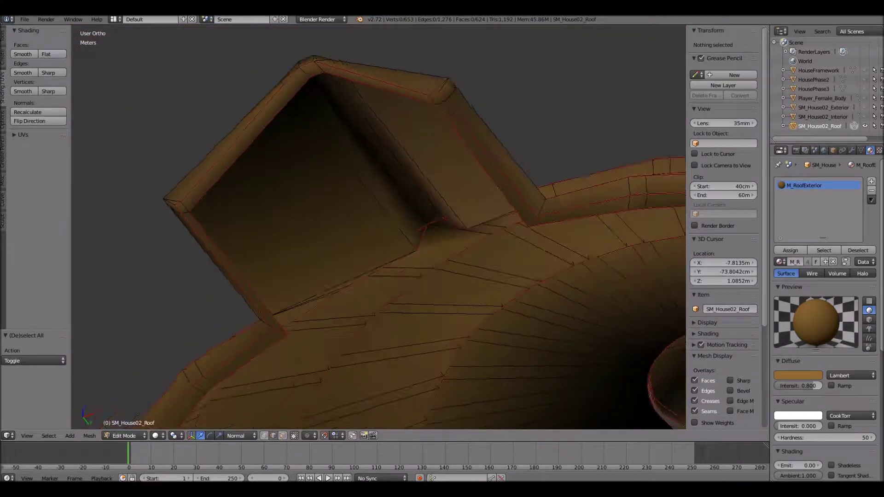
right_click(447, 85)
key(alt+m)
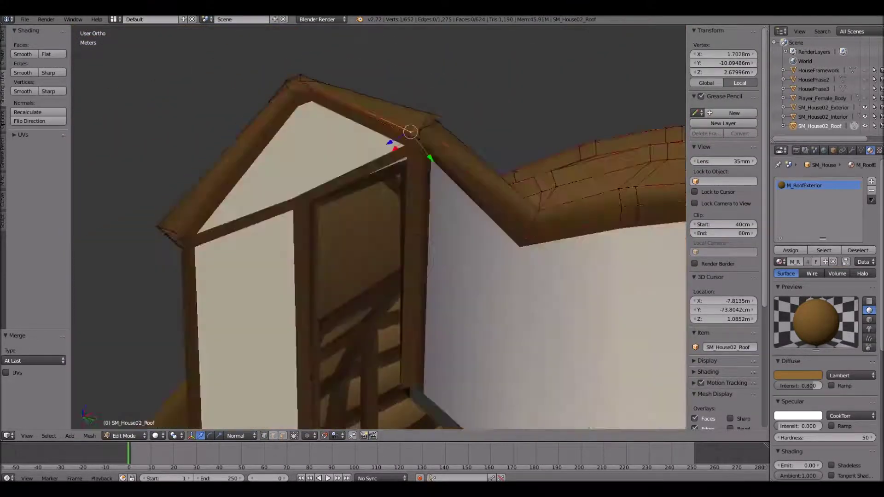
scroll(378, 230, up, 3)
key(ctrl+z)
scroll(378, 230, down, 3)
mouse_move(378, 231)
middle_down()
mouse_move(377, 276)
mouse_move(281, 272)
mouse_move(332, 184)
middle_up()
Step: Stay in edge select mode and pick two edges under the roof
key(ctrl+Tab)
click(282, 272)
key(ctrl+e)
key(Escape)
mouse_move(305, 246)
middle_down()
mouse_move(323, 207)
mouse_move(276, 306)
mouse_move(163, 259)
mouse_move(387, 182)
mouse_move(410, 125)
mouse_move(262, 85)
mouse_move(322, 138)
mouse_move(378, 92)
mouse_move(359, 139)
middle_up()
scroll(315, 226, up, 3)
right_click(221, 214)
shift+right_click(409, 237)
scroll(315, 226, down, 5)
Step: Hide every object except SM_House02_Interior and enter its Edit Mode with nothing selected
key(Tab)
right_click(276, 306)
key(shift+h)
key(Tab)
scroll(276, 306, up, 5)
key(a)
Step: Select roof beam edges using the see-through wireframe display, then return to solid
right_click(519, 168)
key(z)
alt+right_click(424, 212)
mouse_move(603, 267)
middle_down()
mouse_move(426, 134)
mouse_move(458, 157)
mouse_move(468, 258)
mouse_move(400, 233)
mouse_move(468, 269)
mouse_move(476, 207)
mouse_move(438, 230)
mouse_move(364, 219)
mouse_move(235, 261)
mouse_move(281, 273)
middle_up()
key(z)
key(z)
key(z)
key(z)
Step: Switch to face select and select the linked roof panel faces
key(a)
right_click(405, 224)
key(ctrl+Tab)
key(3)
key(ctrl+l)
key(ctrl+l)
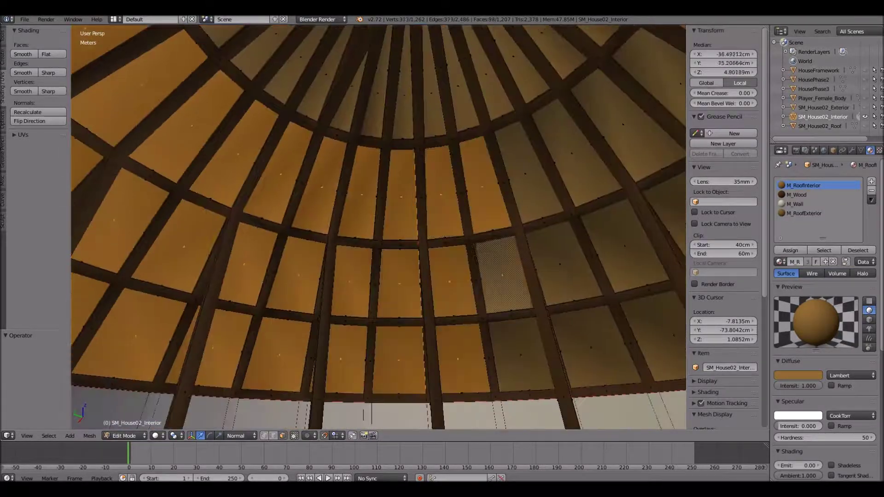
Step: Grow the panel selection toward the dome centre, test roof and gable faces, then unwrap
key(ctrl+l)
mouse_move(281, 273)
middle_down()
mouse_move(277, 323)
mouse_move(323, 277)
mouse_move(346, 230)
mouse_move(350, 258)
mouse_move(178, 352)
mouse_move(460, 254)
mouse_move(406, 174)
mouse_move(379, 225)
mouse_move(378, 323)
mouse_move(378, 207)
middle_up()
key(a)
right_click(530, 161)
shift+right_click(460, 193)
key(a)
key(a)
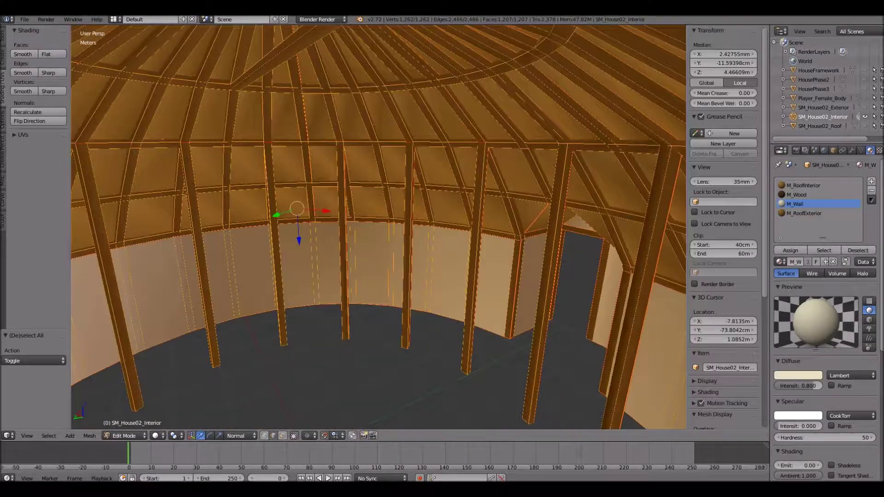
key(alt+n)
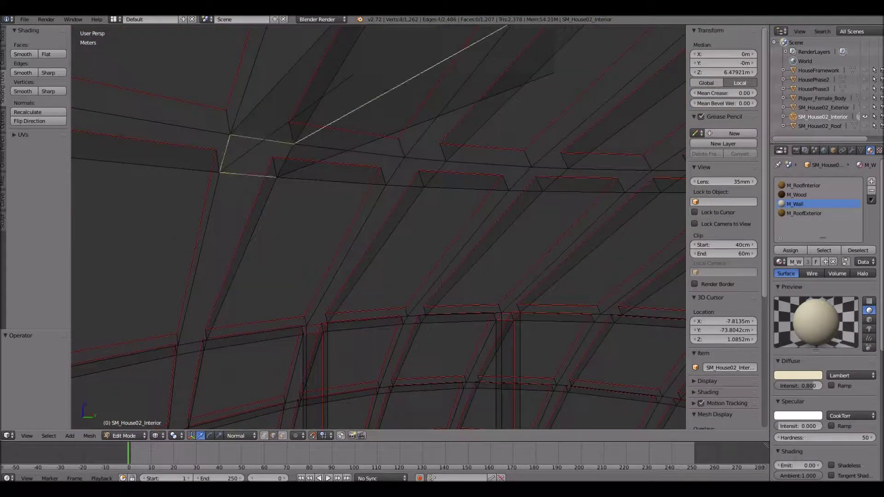
Step: Select several edge loops around the dome
key(a)
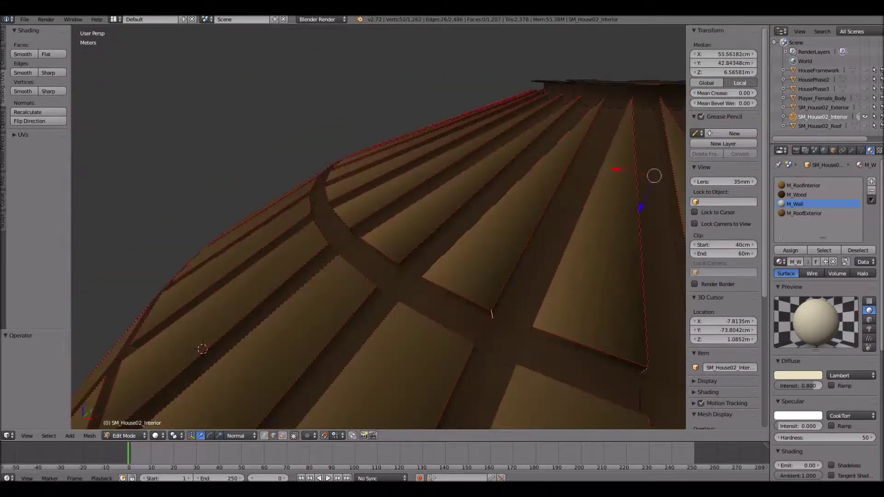
key(a)
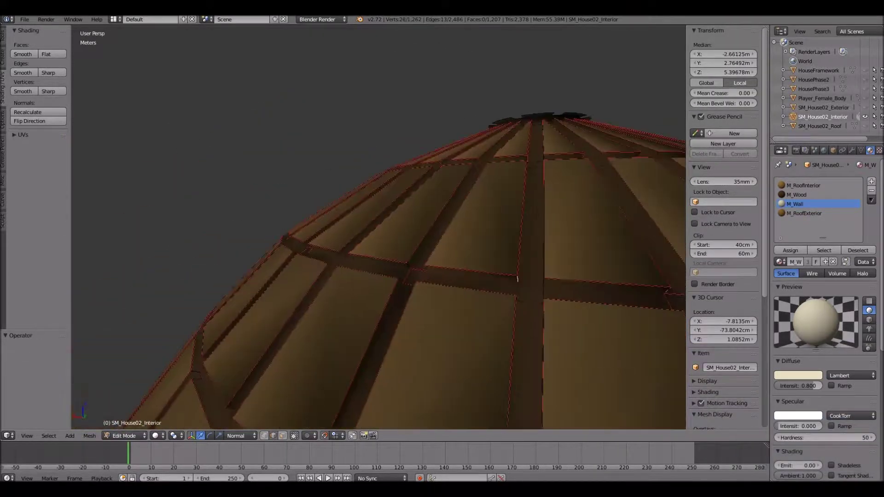
middle_drag(518, 278, 460, 285)
shift+right_click(530, 295)
mouse_move(530, 295)
middle_down()
mouse_move(541, 311)
mouse_move(460, 285)
middle_up()
alt+shift+right_click(320, 312)
middle_drag(320, 312, 368, 277)
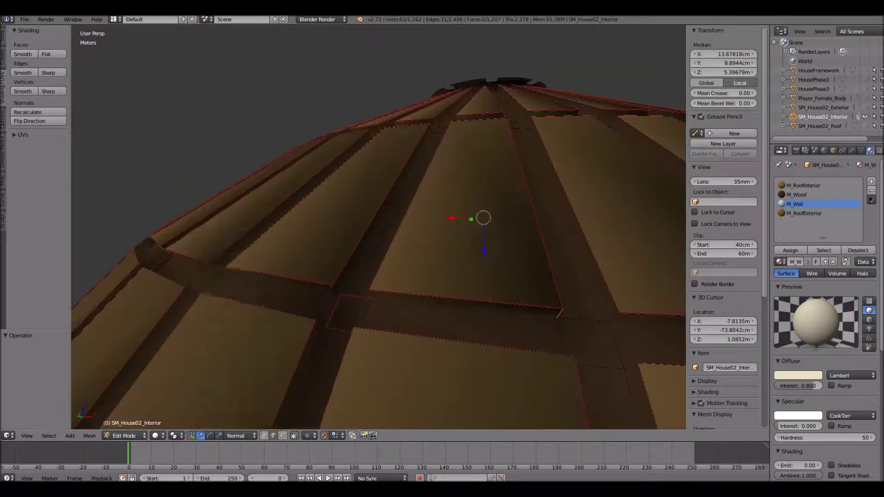
Step: Start a fresh selection of dome edge loops and edges
middle_drag(562, 257, 507, 230)
key(a)
alt+right_click(520, 240)
scroll(461, 276, down, 3)
middle_drag(461, 276, 486, 353)
alt+shift+right_click(337, 318)
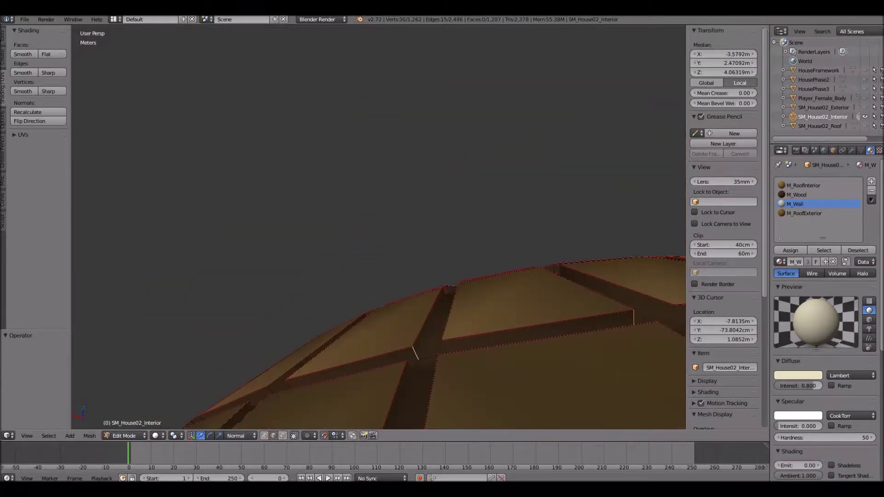
middle_drag(634, 317, 575, 286)
shift+right_click(414, 298)
scroll(377, 226, down, 3)
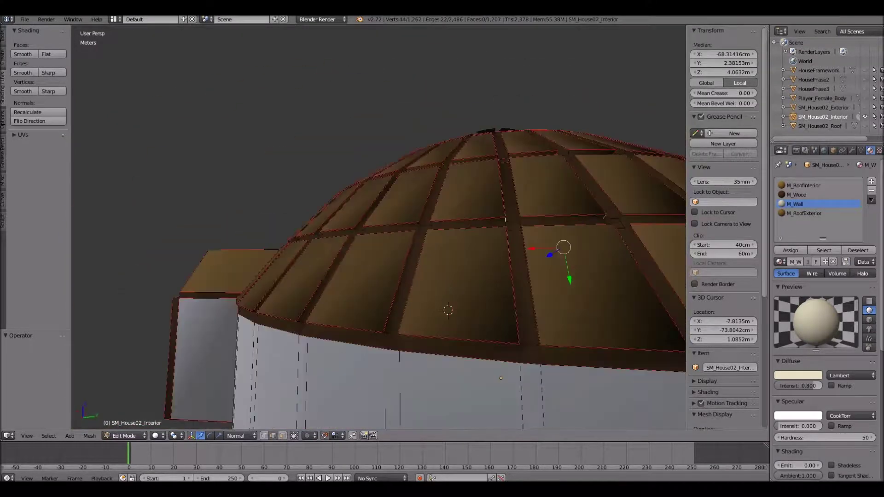
scroll(377, 225, up, 3)
Step: Switch to orthographic view and orbit down to the interior wall and framework
key(KP_5)
middle_drag(378, 226, 378, 175)
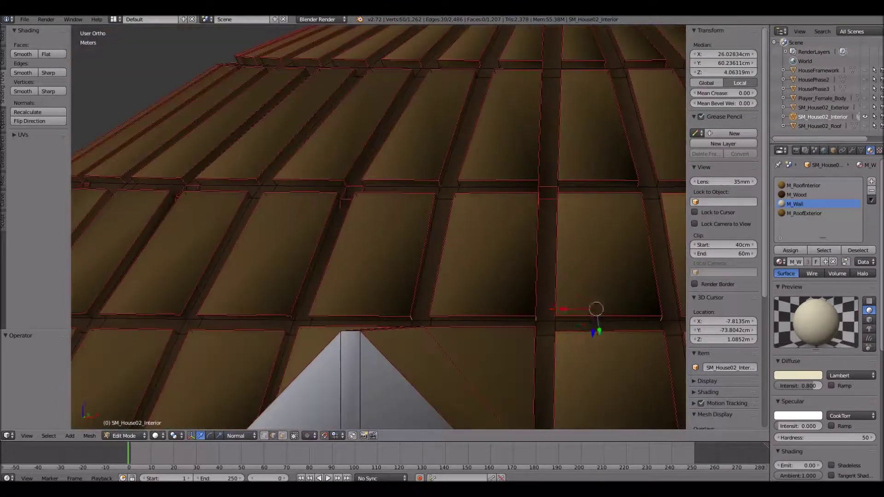
mouse_move(377, 226)
middle_down()
mouse_move(377, 175)
mouse_move(378, 226)
middle_up()
scroll(378, 225, up, 2)
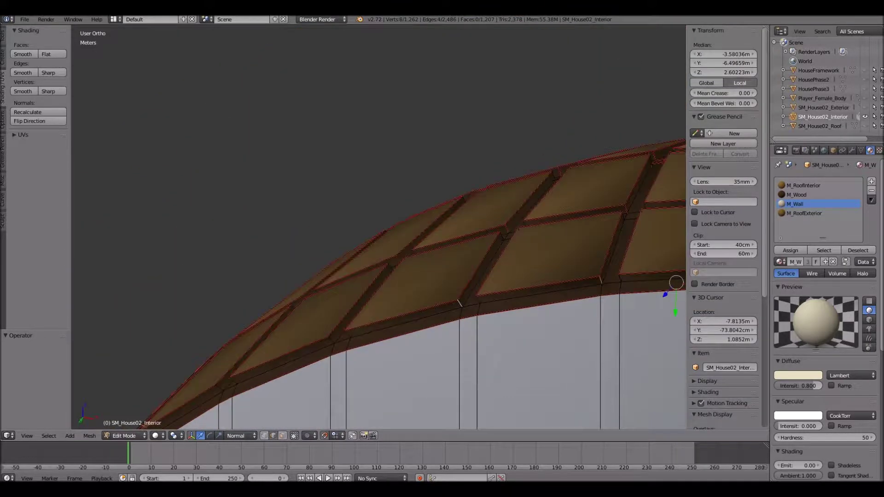
scroll(377, 225, up, 2)
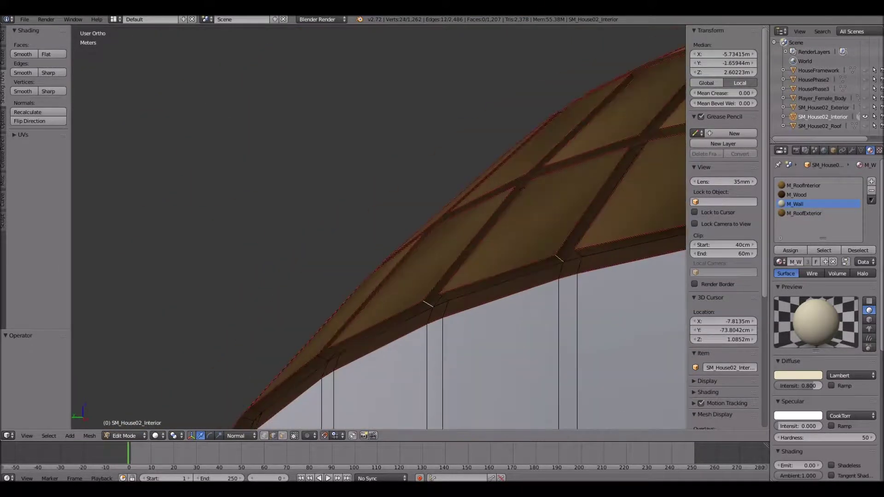
middle_drag(483, 198, 370, 43)
scroll(370, 42, down, 4)
mouse_move(370, 138)
middle_down()
mouse_move(369, 207)
mouse_move(392, 253)
middle_up()
Step: Clear the selection and pick a partial edge loop on the left rim
key(a)
scroll(377, 225, up, 3)
key(a)
key(shift+f)
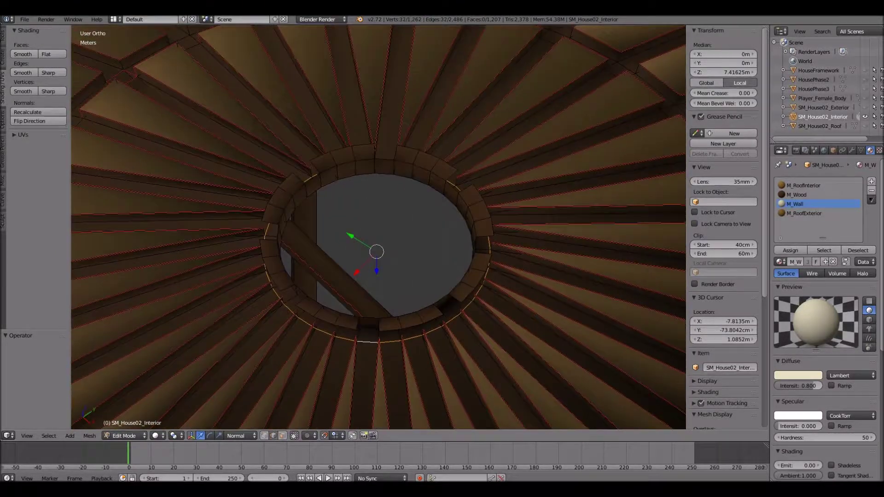
key(a)
alt+right_click(295, 280)
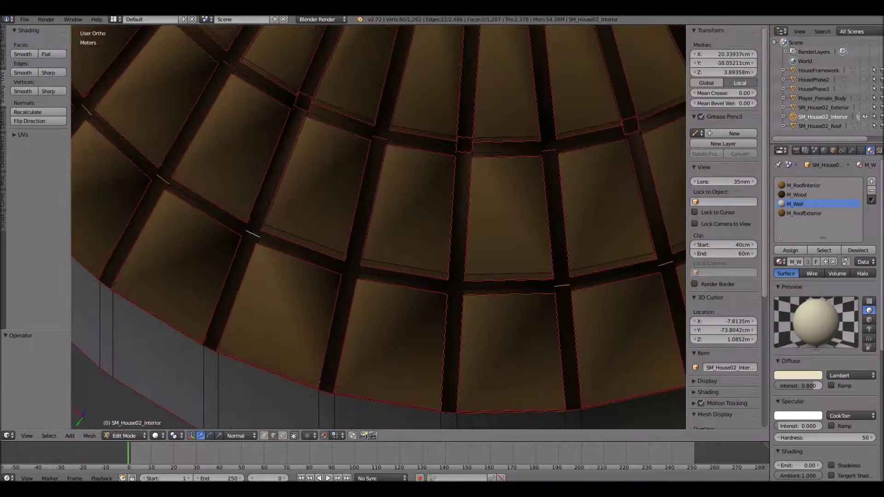
Step: Unwrap the whole interior mesh along its seams, then select an edge between roof panels
key(a)
key(u)
click(170, 72)
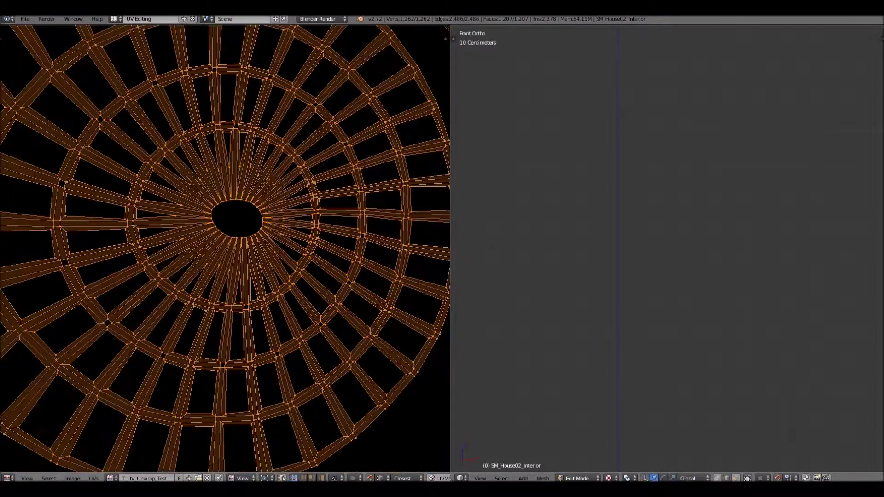
key(a)
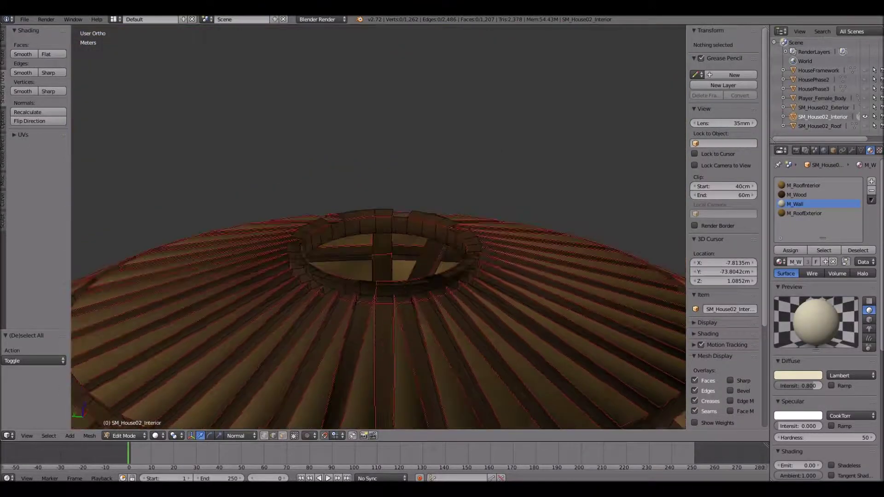
right_click(383, 223)
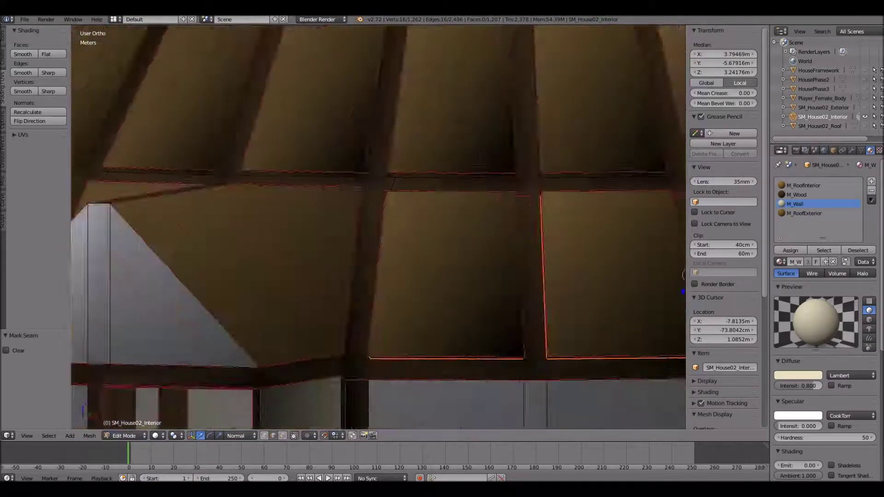
Step: Select the whole mesh and check its UVs in the UV Editing workspace before returning
key(a)
middle_drag(684, 275, 231, 178)
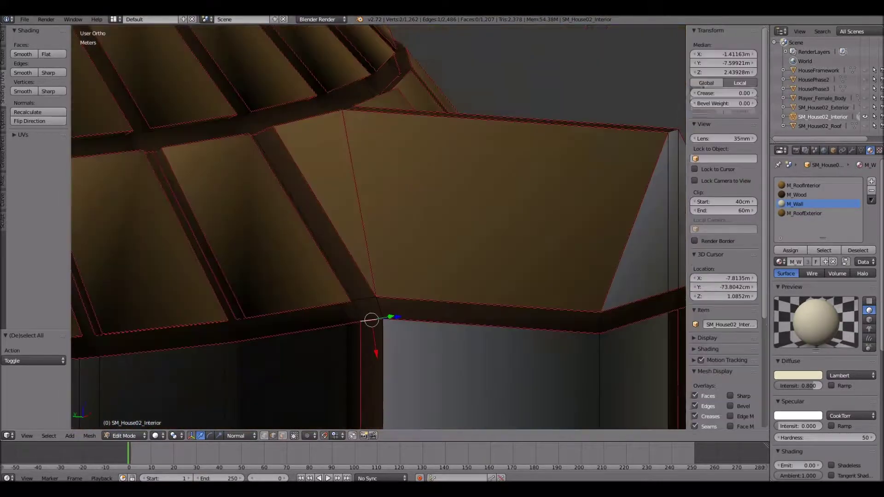
key(a)
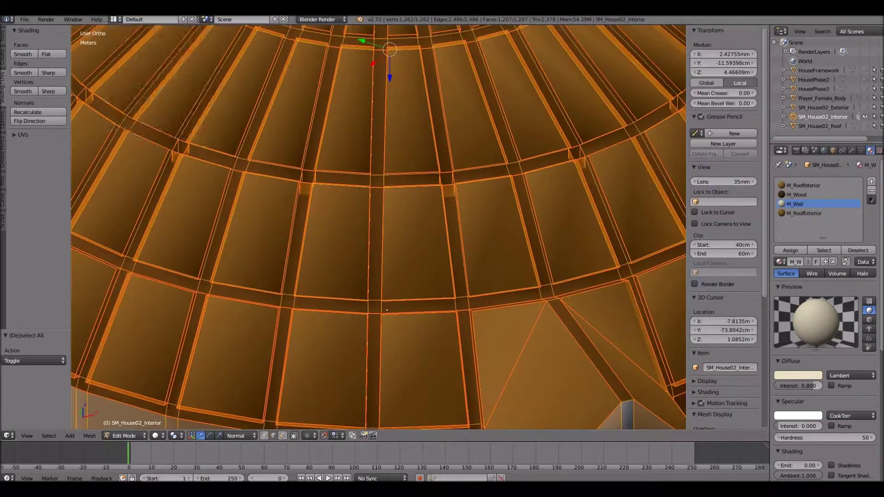
key(ctrl+Right)
key(ctrl+Right)
key(ctrl+Right)
key(ctrl+Left)
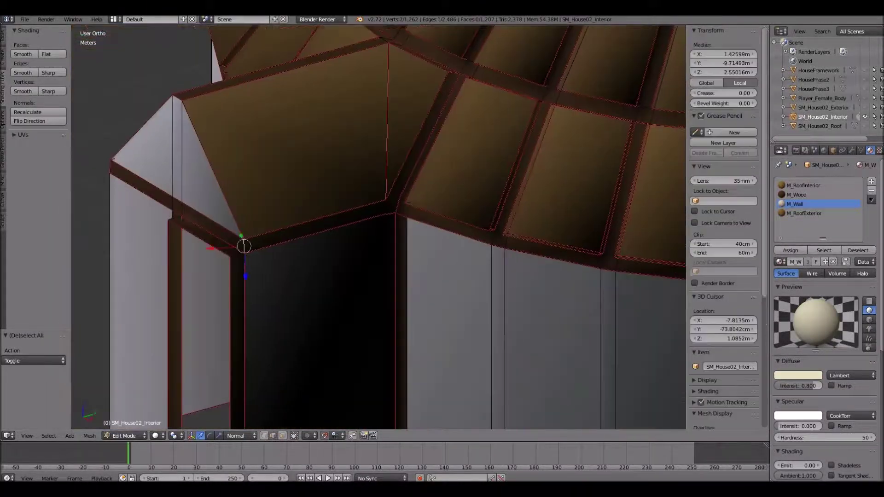
Step: Deselect everything and select edges along the roof panel borders, framing them in view
key(a)
middle_drag(368, 231, 323, 184)
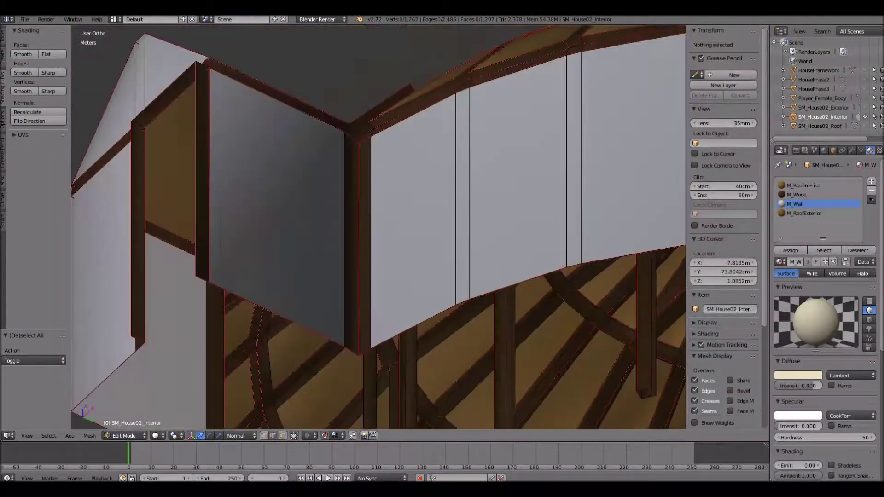
middle_drag(369, 230, 323, 207)
right_click(341, 265)
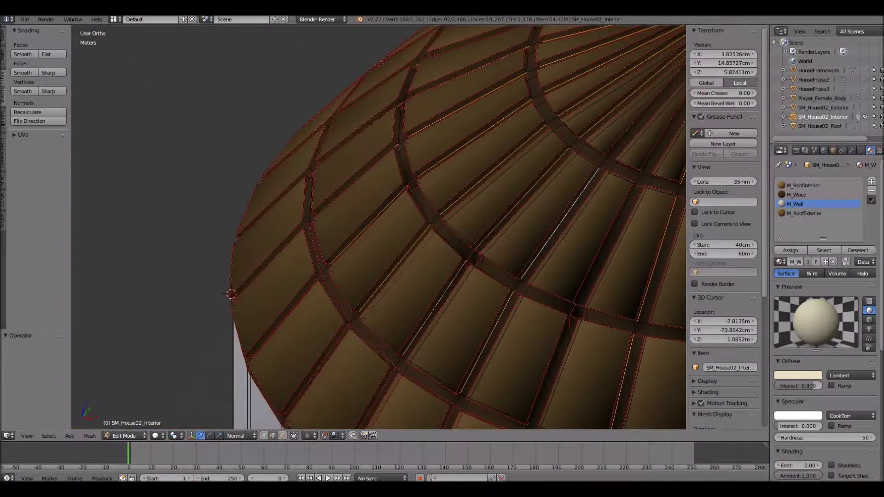
key(ctrl+z)
key(KP_Decimal)
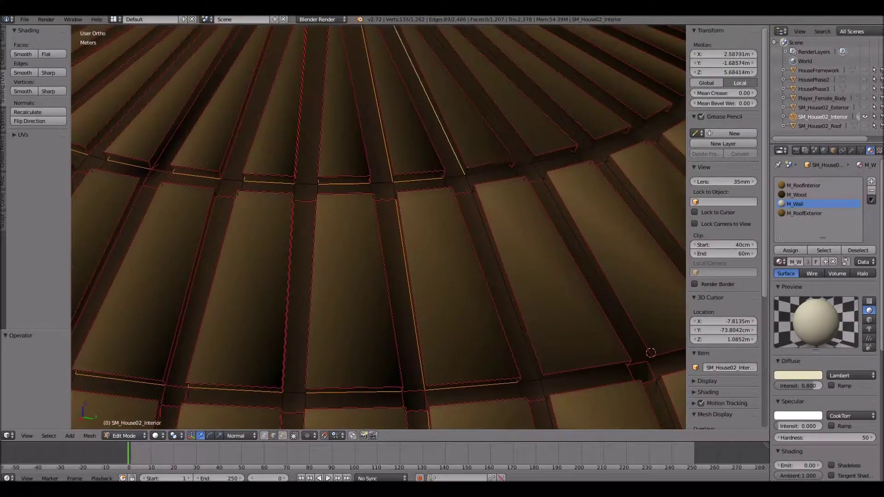
middle_drag(377, 230, 405, 198)
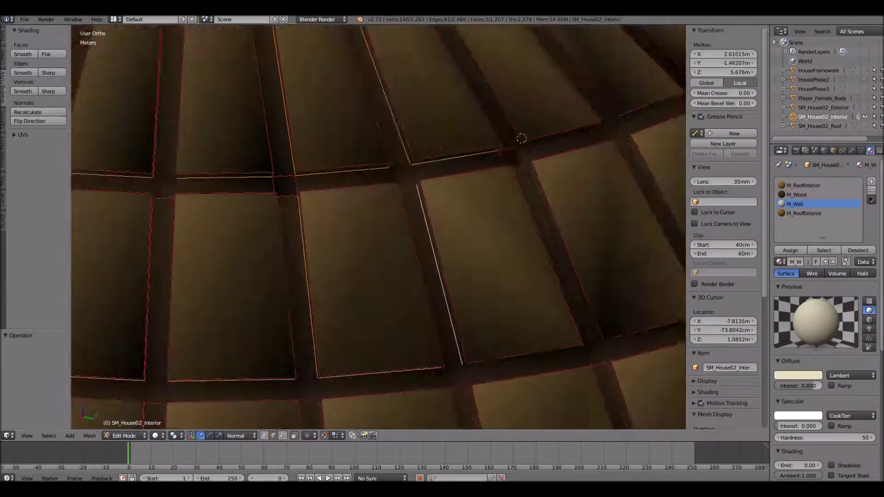
Step: Add diagonal and ring panel edges across the roof to the selection
alt+shift+click(389, 219)
alt+shift+click(451, 328)
middle_drag(451, 328, 460, 299)
alt+shift+click(346, 239)
middle_drag(345, 240, 368, 207)
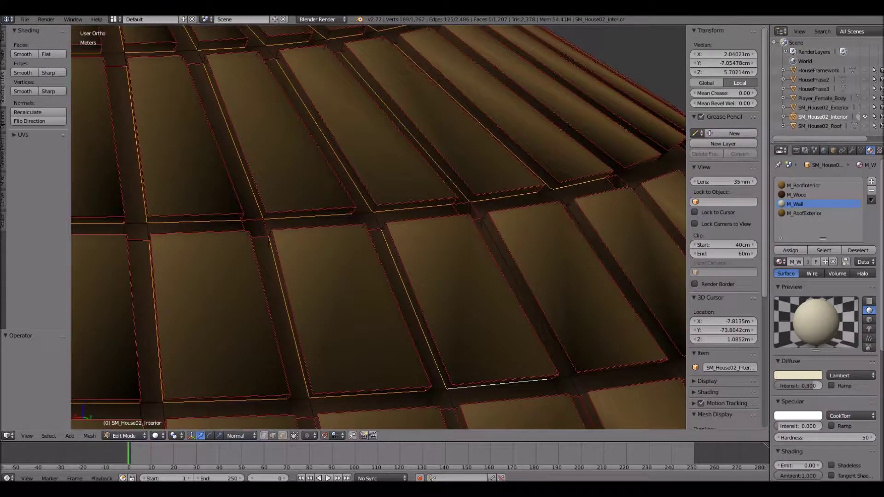
middle_drag(391, 276, 350, 193)
alt+shift+click(343, 189)
middle_drag(415, 208, 415, 138)
alt+shift+click(562, 279)
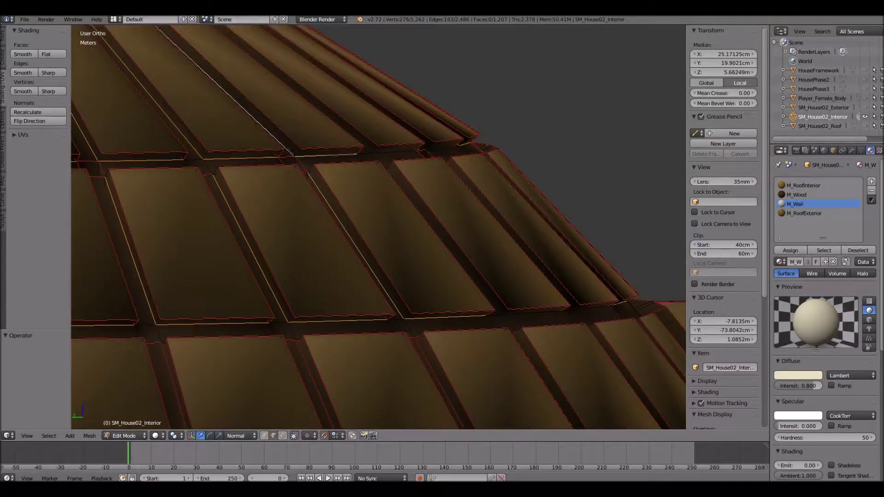
middle_drag(378, 230, 378, 185)
alt+shift+click(376, 251)
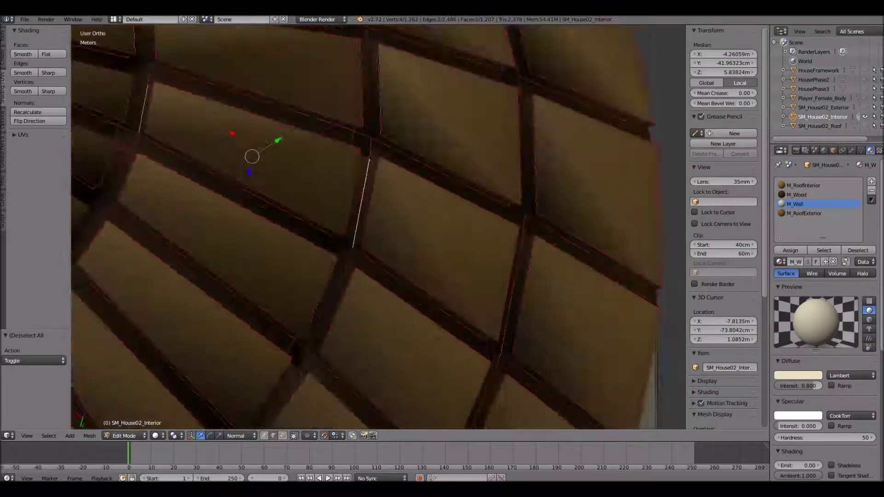
Step: Select four edge loops around the dome interior
middle_drag(460, 184, 513, 141)
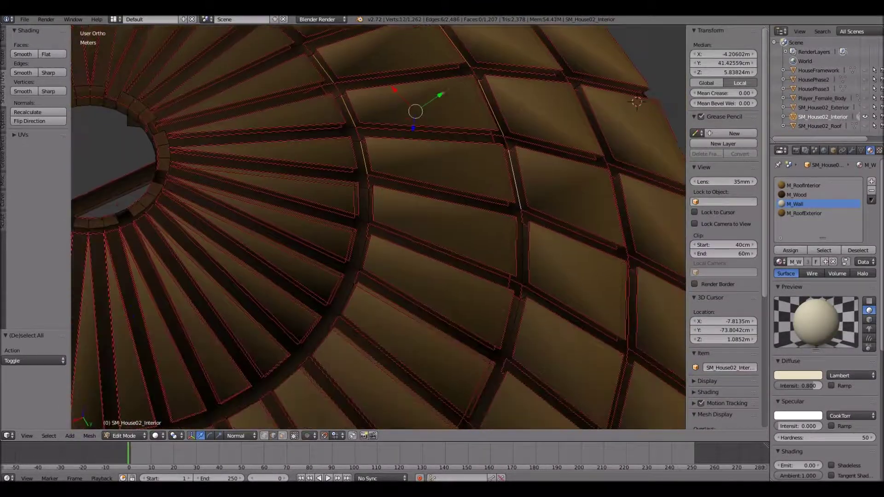
alt+shift+click(446, 172)
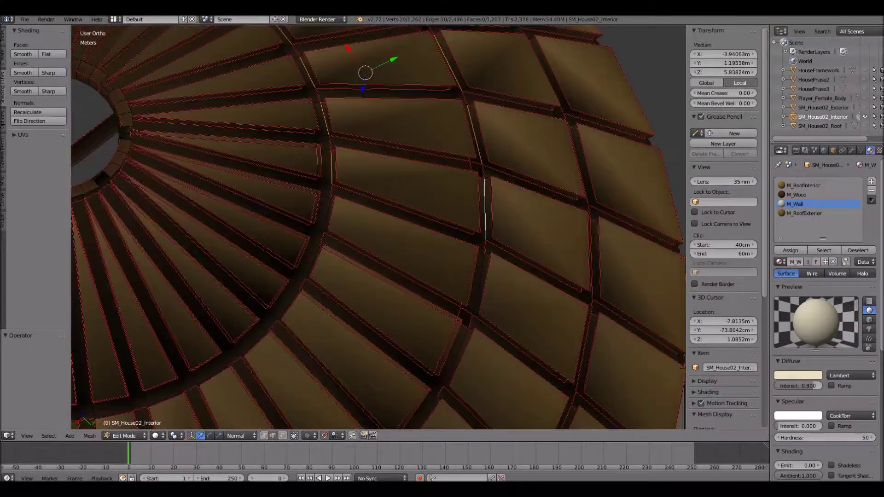
middle_drag(512, 140, 460, 175)
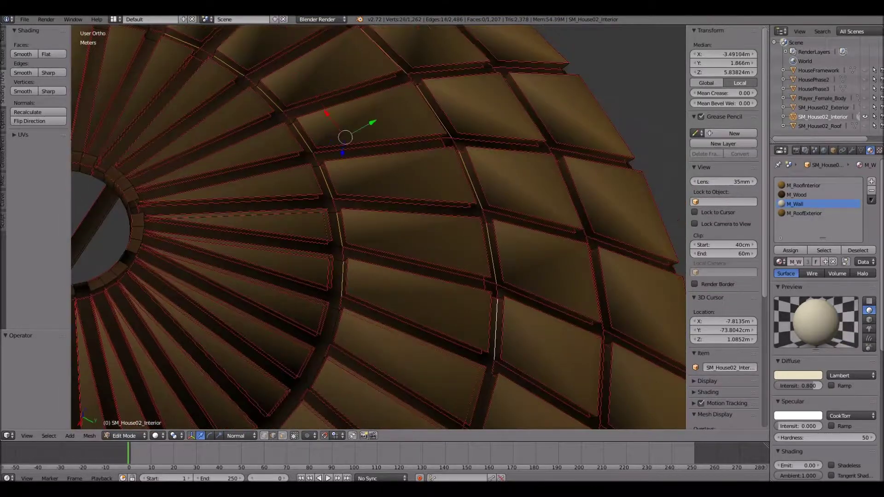
scroll(461, 175, up, 2)
alt+shift+click(500, 175)
middle_drag(378, 226, 414, 198)
alt+shift+click(582, 258)
alt+shift+click(523, 193)
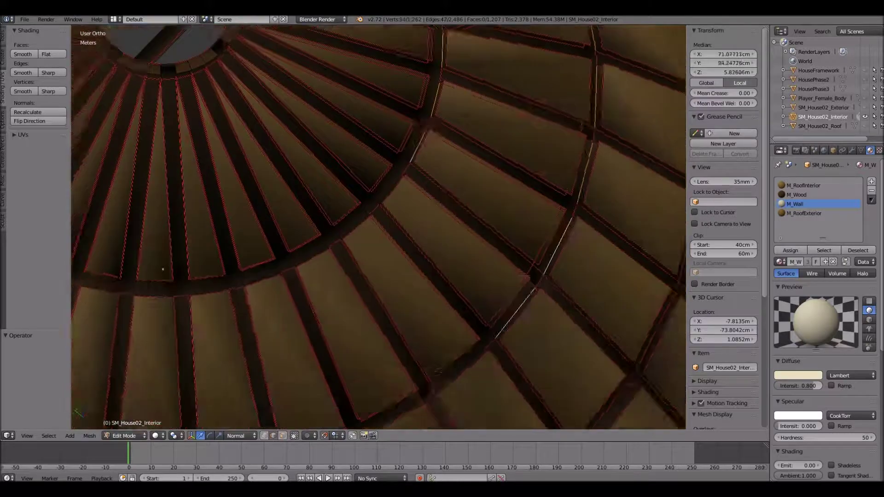
middle_drag(523, 193, 483, 184)
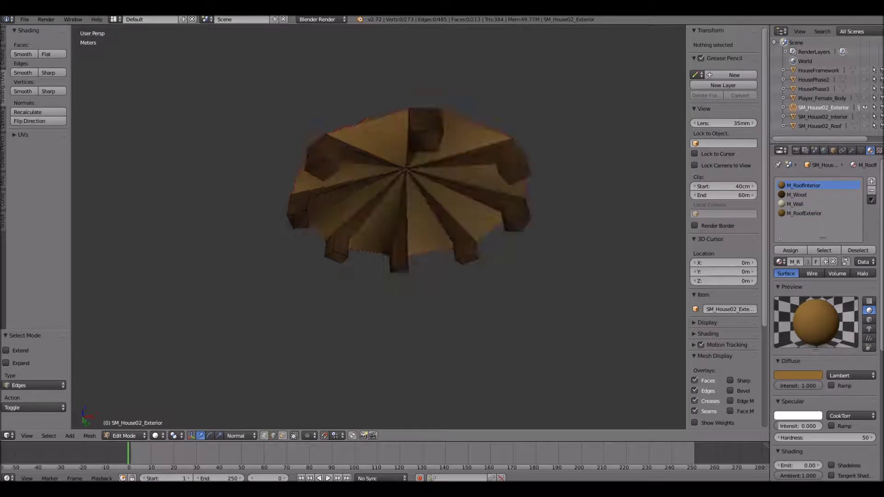
Step: Deselect everything on the exterior mesh's roof cap
key(a)
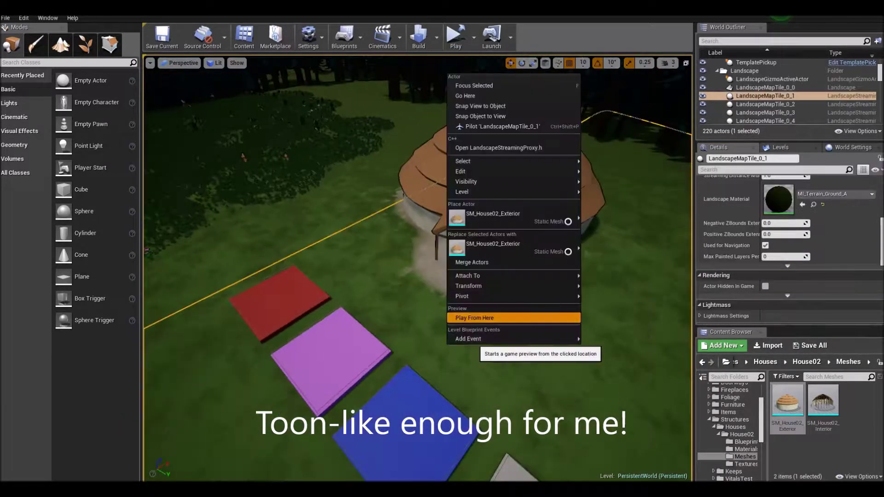
Step: Start playing the level in Unreal Engine 4
click(474, 318)
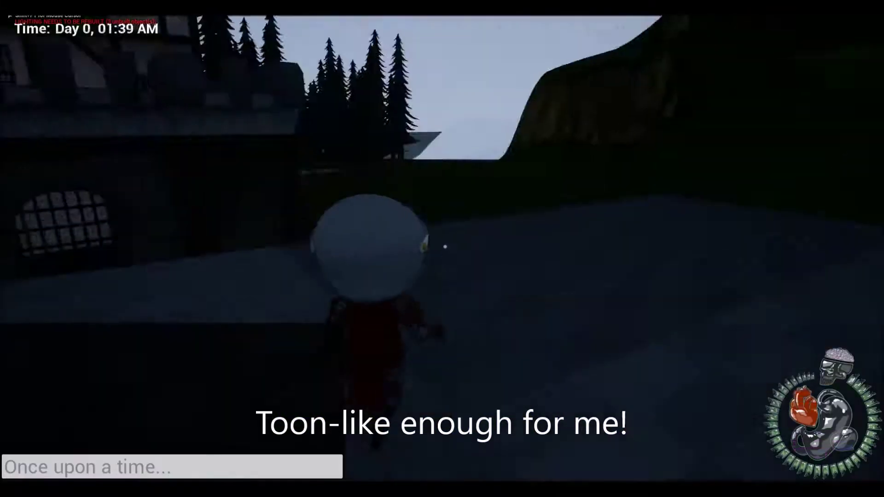